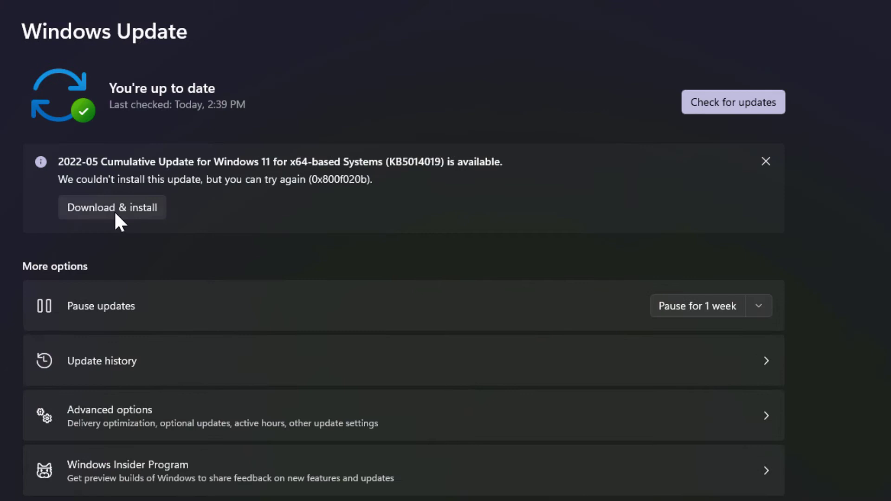
# - Download and install the 2022-05 Cumulative Update for Windows 11 (KB5014019)
pyautogui.click(115, 208)
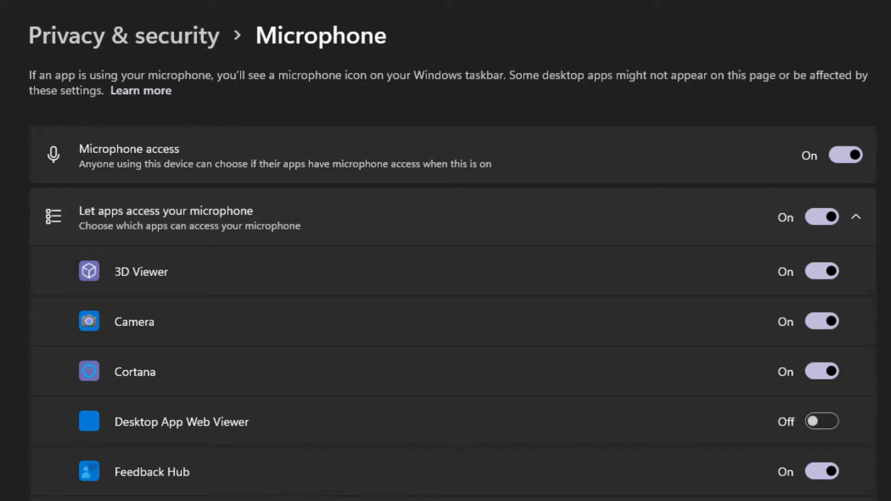
# - Turn off microphone access for Voice Recorder, Take a Test, HP Smart and Feedback Hub
pyautogui.scroll(-10, 445, 278)
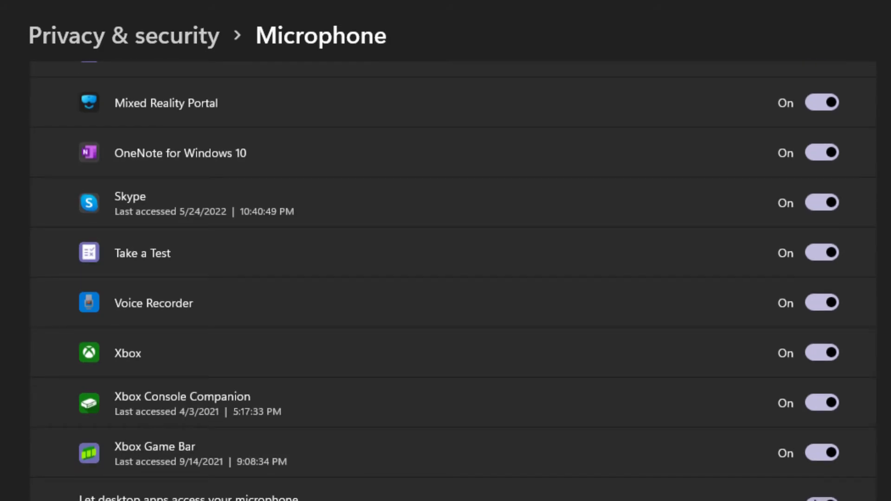
pyautogui.scroll(2, 445, 279)
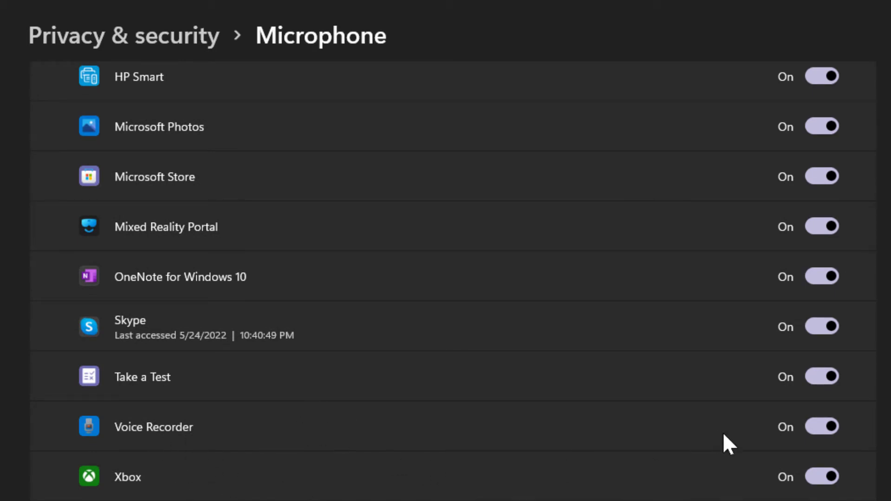
pyautogui.click(826, 423)
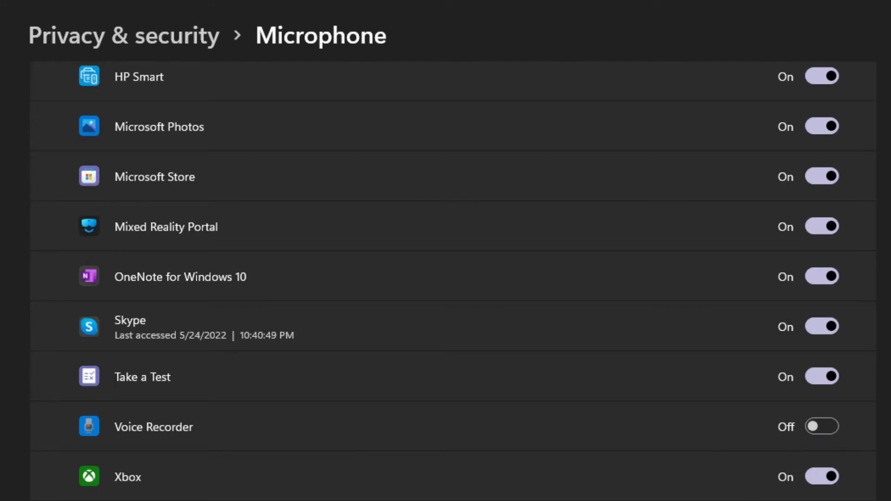
pyautogui.click(823, 377)
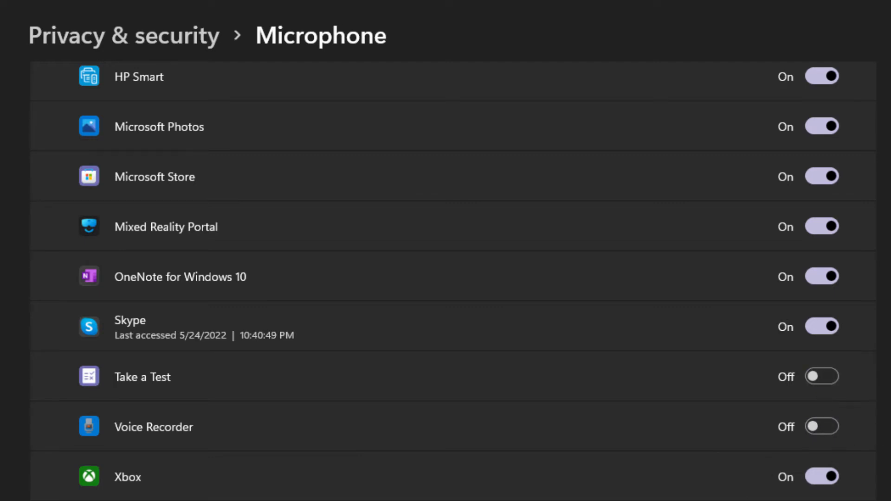
pyautogui.scroll(2, 824, 377)
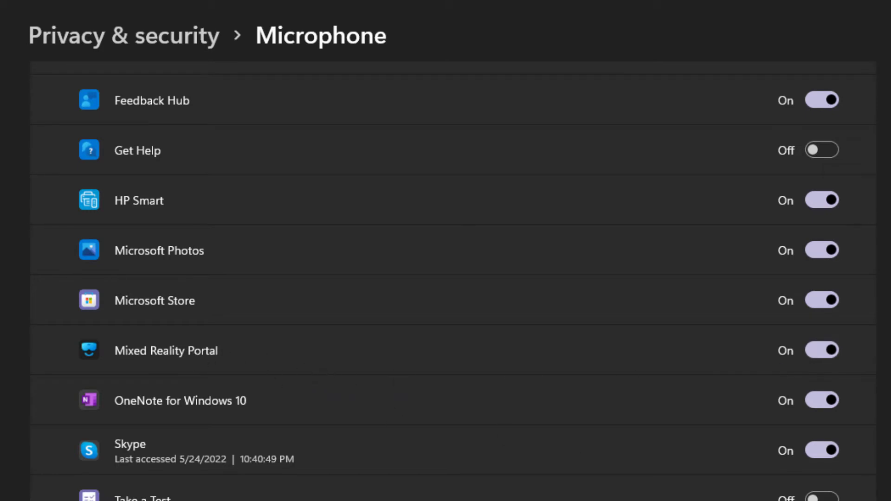
pyautogui.scroll(4, 446, 278)
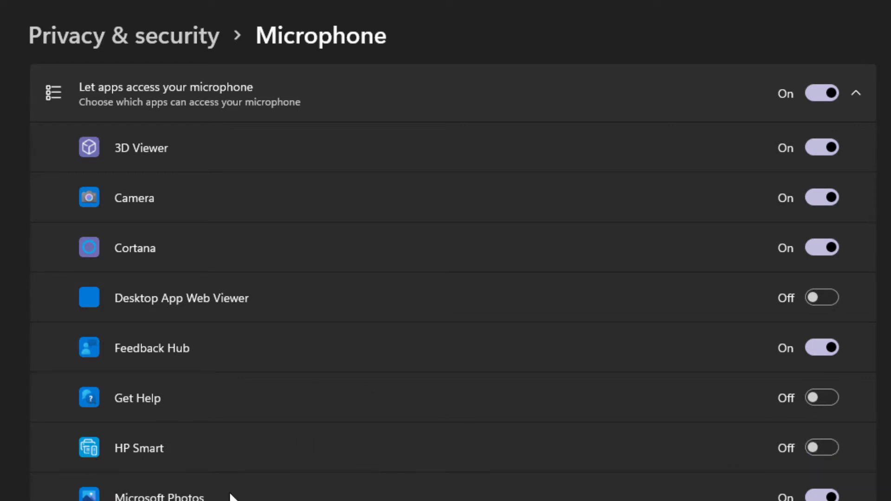
pyautogui.click(825, 347)
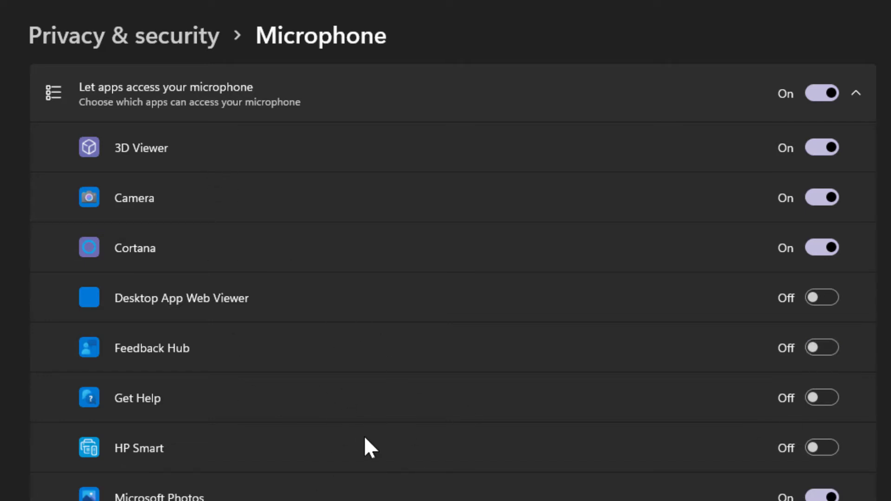
pyautogui.scroll(-8, 406, 453)
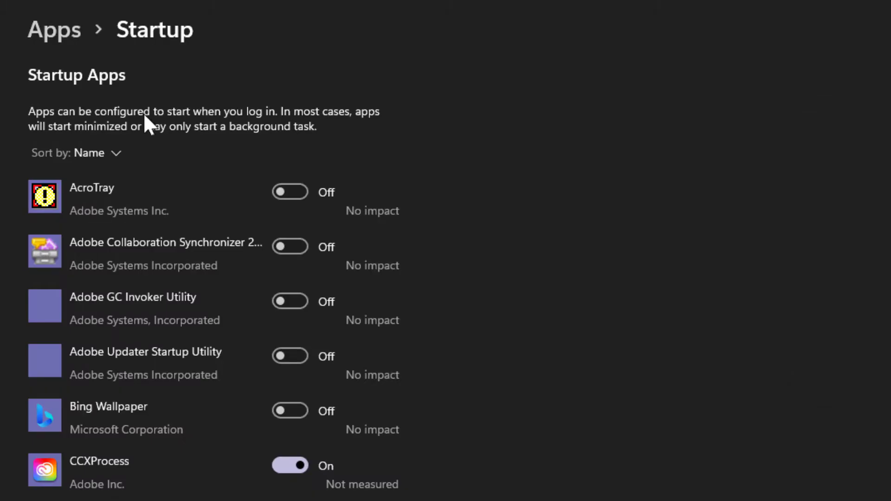
# - Sort the startup apps by status and turn off Realtek HD Audio Manager and Spotify
pyautogui.click(95, 153)
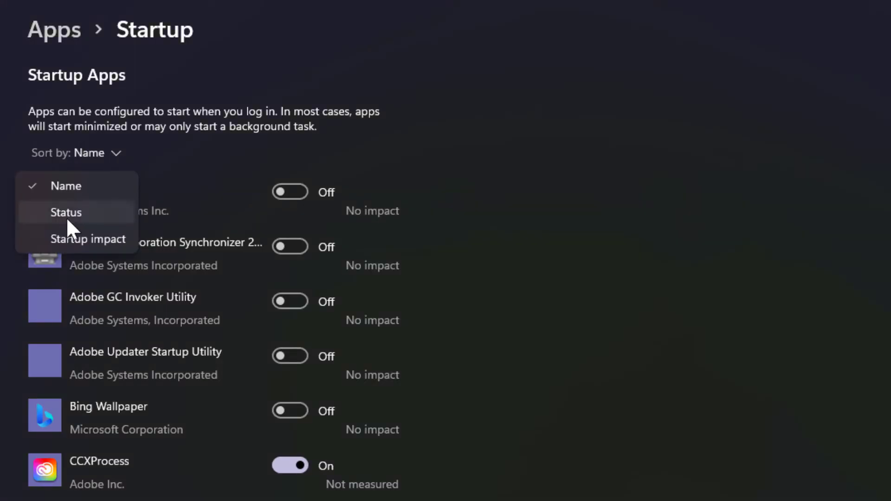
pyautogui.click(66, 214)
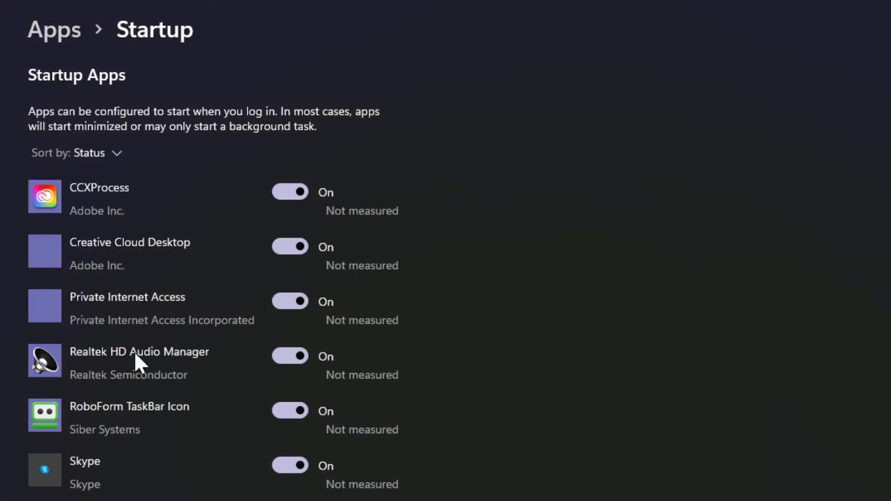
pyautogui.click(301, 355)
pyautogui.scroll(-3, 85, 456)
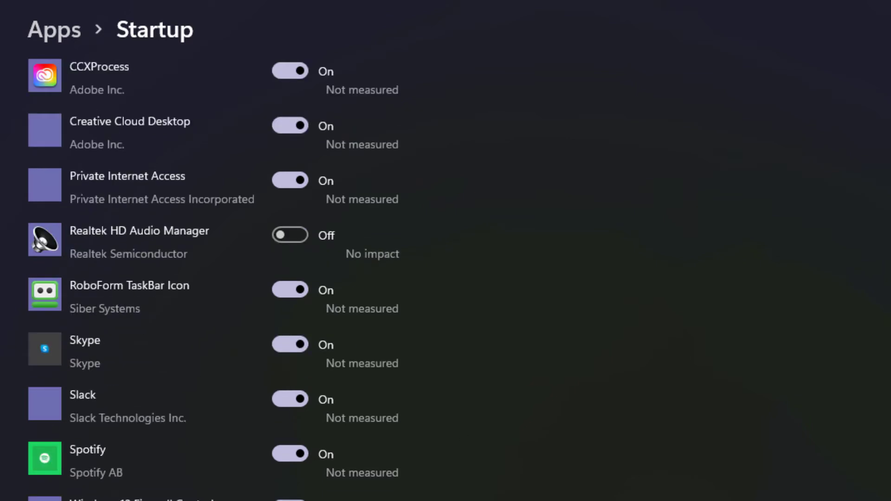
pyautogui.click(290, 454)
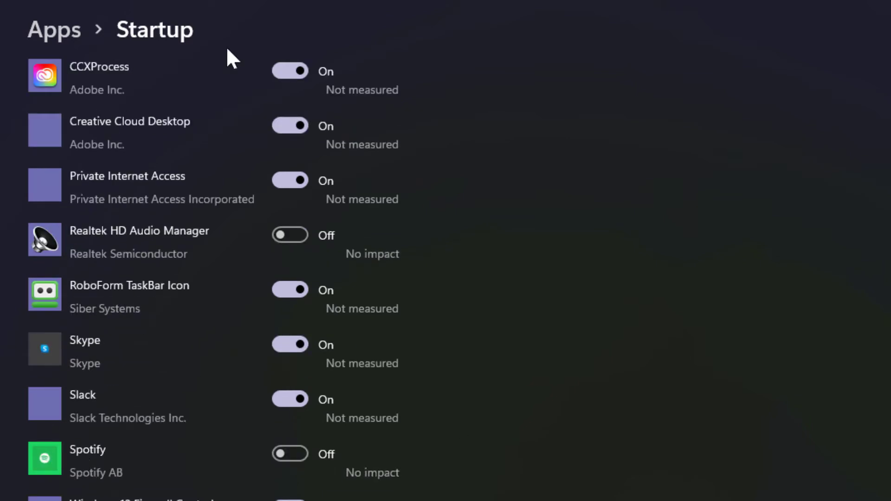
pyautogui.scroll(-10, 227, 56)
pyautogui.scroll(15, 227, 56)
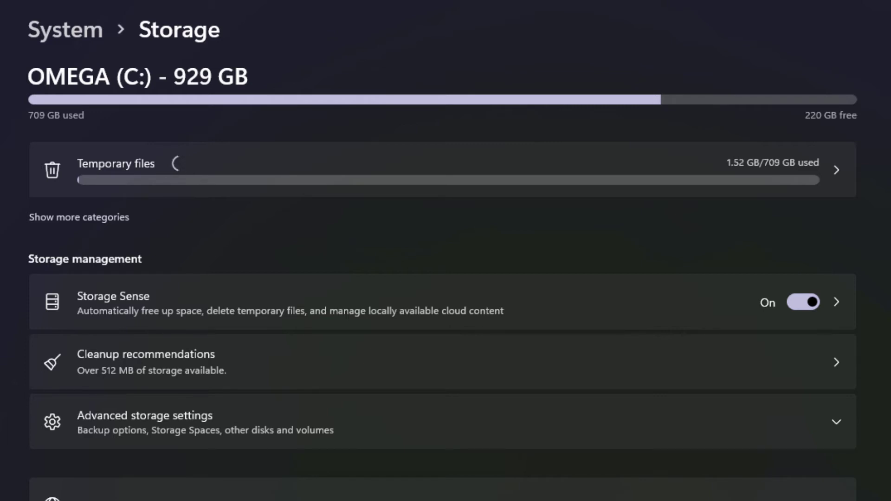
# - Open the C: drive's temporary files and remove the selected files
pyautogui.click(835, 173)
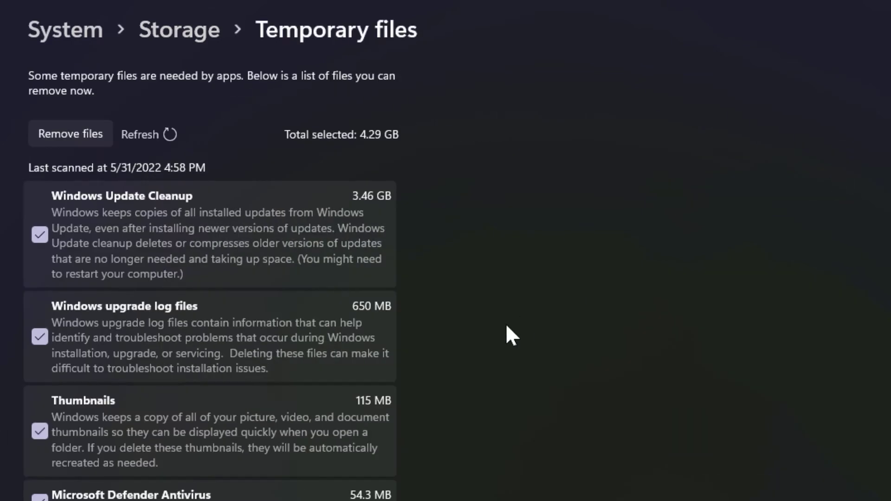
pyautogui.click(50, 138)
pyautogui.click(475, 464)
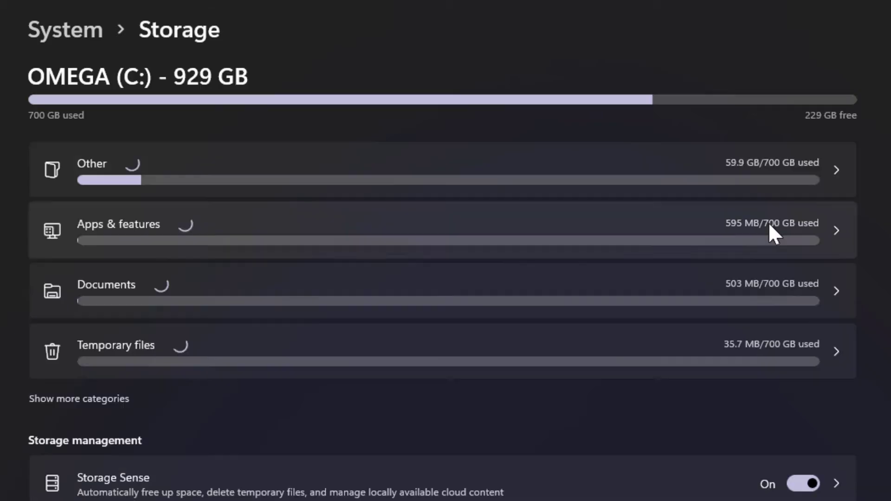
# - Open Apps & features from the storage overview and list the installed apps by size
pyautogui.click(767, 230)
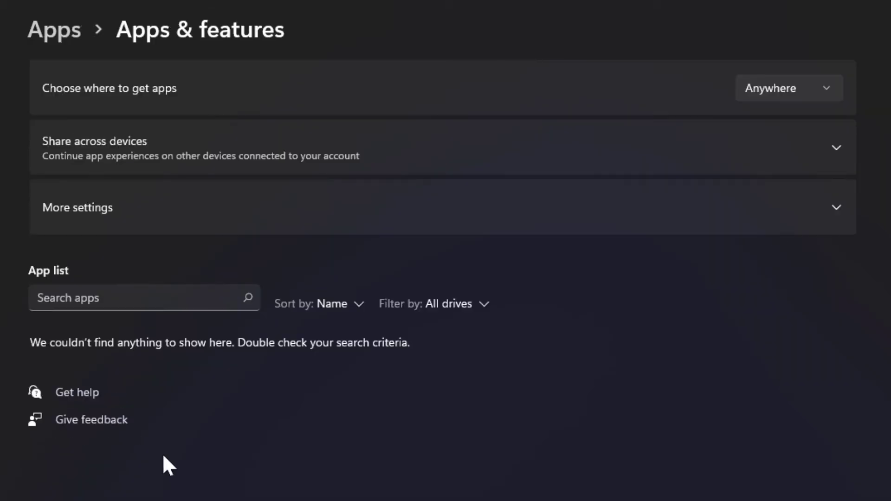
pyautogui.click(342, 304)
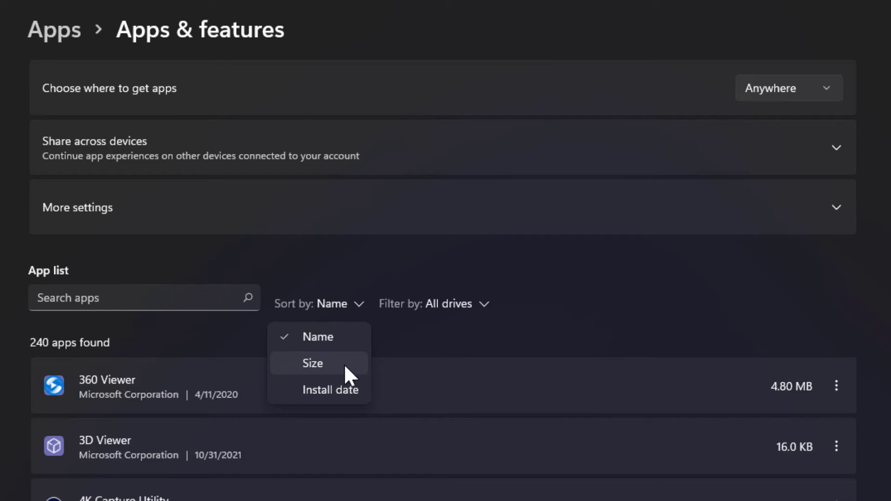
pyautogui.click(332, 363)
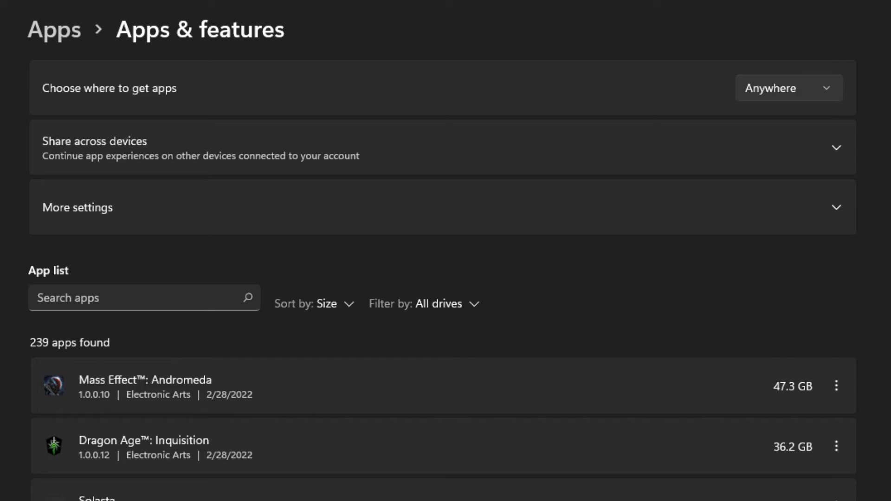
pyautogui.scroll(-5, 445, 279)
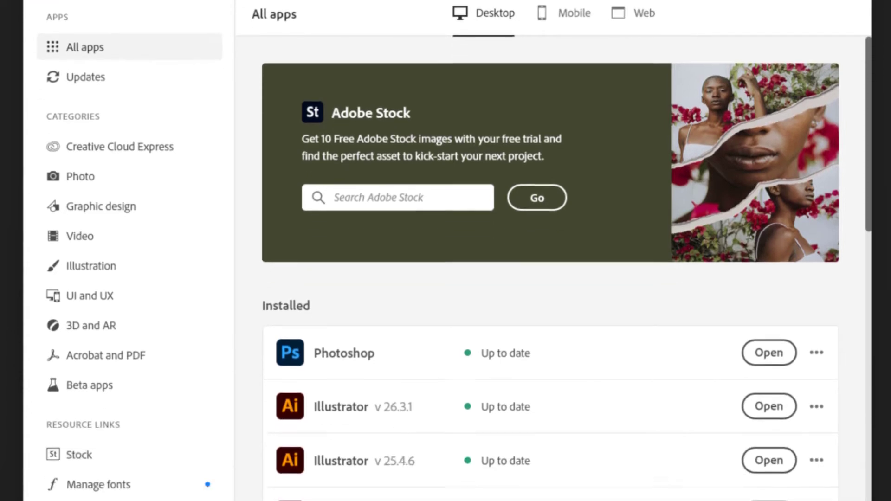
# - Switch to Adobe Creative Cloud and uninstall Illustrator v 24.3 and v 25.4.6, removing the preferences of v 25.4.6
pyautogui.click(816, 254)
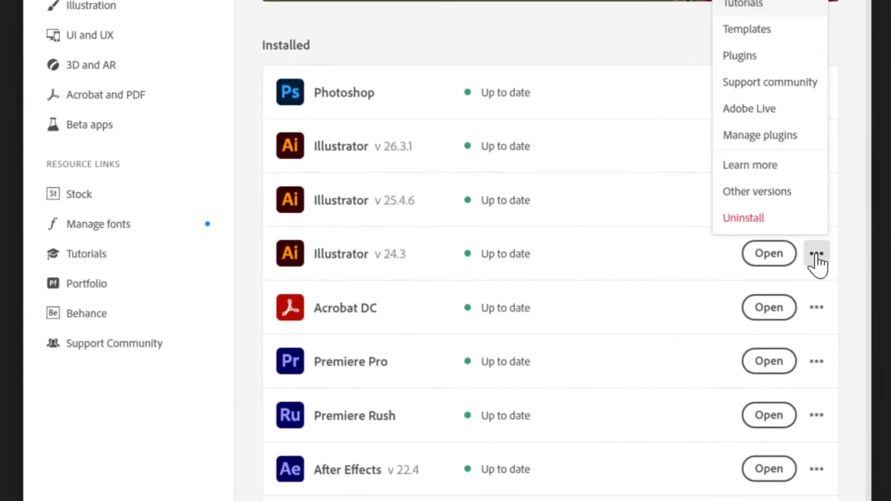
pyautogui.click(753, 203)
pyautogui.click(617, 243)
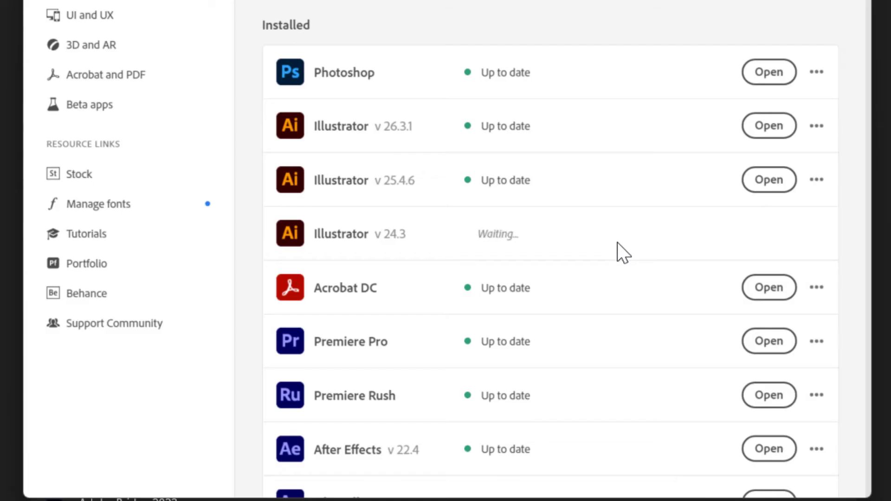
pyautogui.click(817, 182)
pyautogui.click(447, 248)
pyautogui.click(820, 238)
pyautogui.click(756, 307)
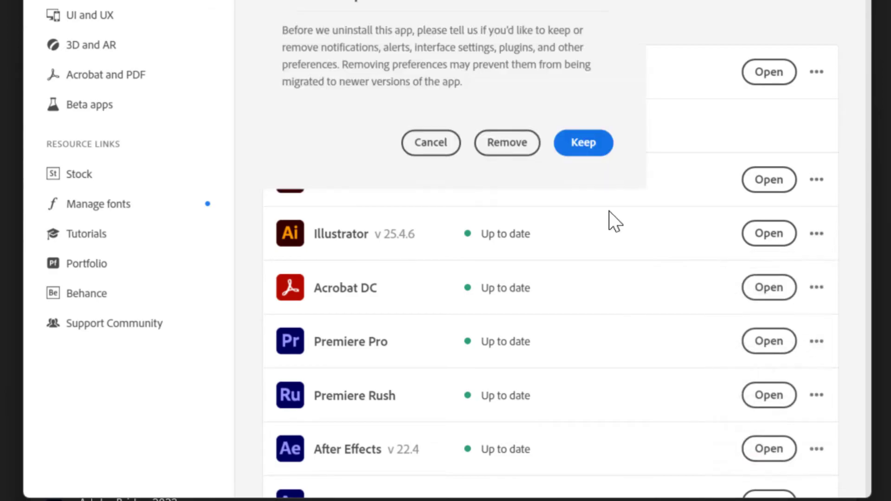
pyautogui.click(507, 143)
# - Uninstall After Effects v 17.7 and Bridge v 11.1.3, removing Bridge's preferences
pyautogui.scroll(-2, 624, 304)
pyautogui.click(816, 337)
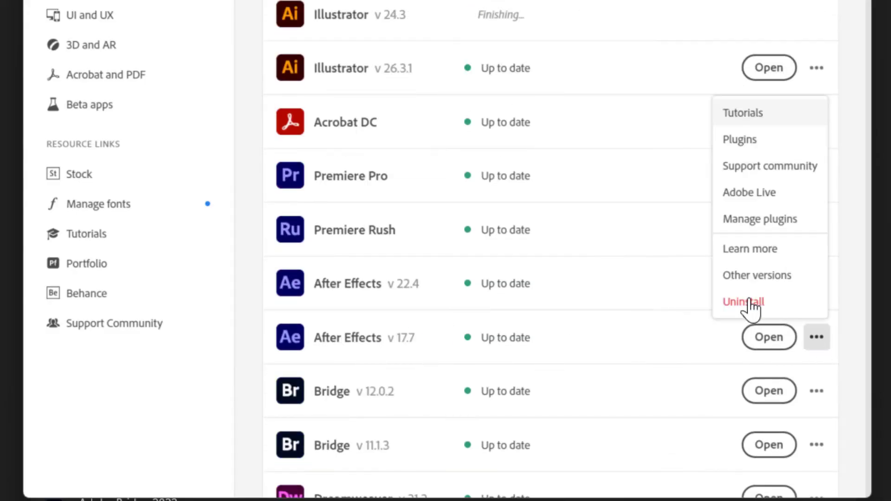
pyautogui.click(745, 302)
pyautogui.click(694, 288)
pyautogui.click(816, 226)
pyautogui.click(753, 399)
pyautogui.click(513, 143)
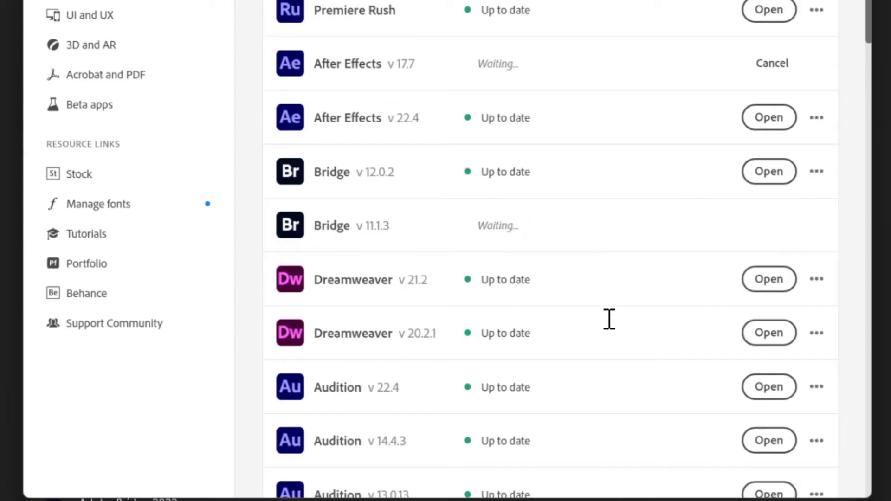
# - Uninstall Dreamweaver v 20.2.1 and remove its preferences
pyautogui.scroll(-1, 608, 318)
pyautogui.click(816, 254)
pyautogui.click(747, 422)
pyautogui.click(507, 142)
# - Uninstall Audition v 14.4.3 and v 13.0.13, removing their preferences
pyautogui.scroll(-5, 432, 130)
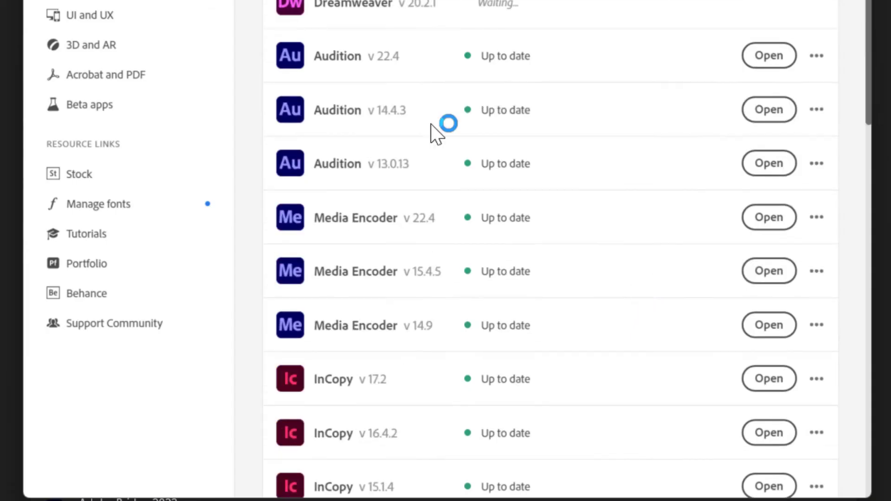
pyautogui.click(816, 109)
pyautogui.click(744, 279)
pyautogui.click(507, 142)
pyautogui.click(817, 163)
pyautogui.click(752, 332)
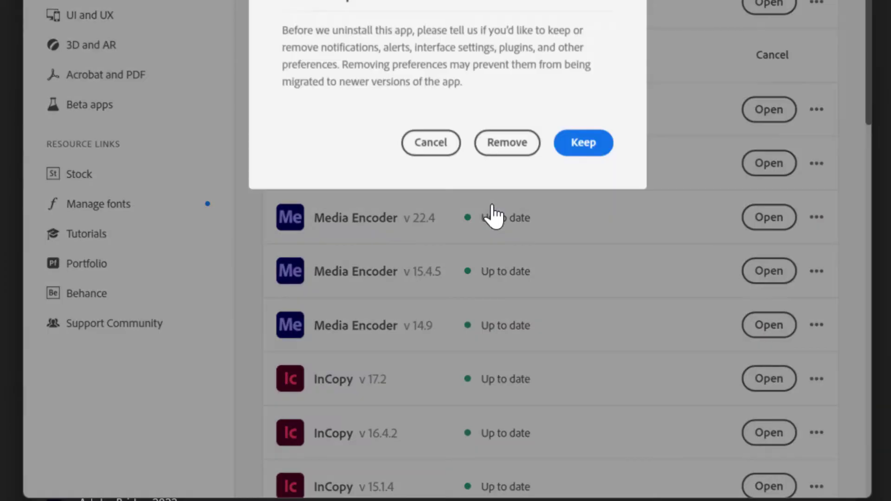
pyautogui.click(507, 142)
# - Uninstall Media Encoder v 15.4.5 and v 14.9, removing their preferences
pyautogui.click(817, 271)
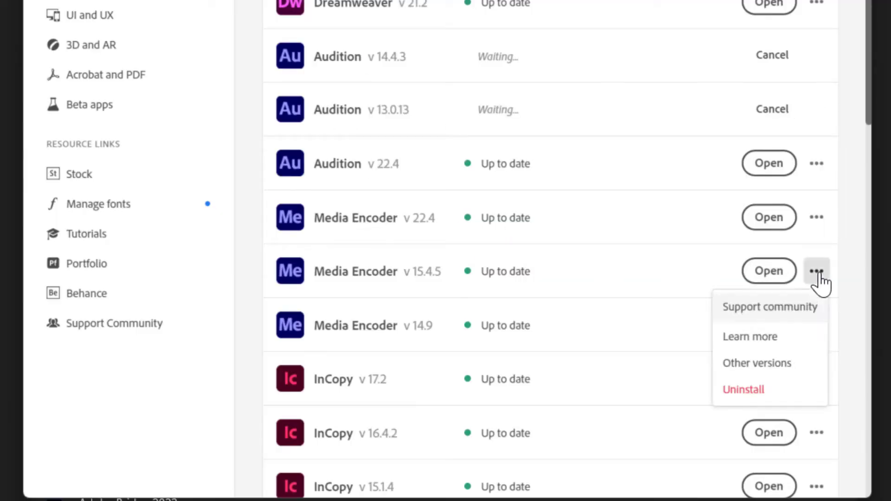
pyautogui.click(742, 390)
pyautogui.click(509, 144)
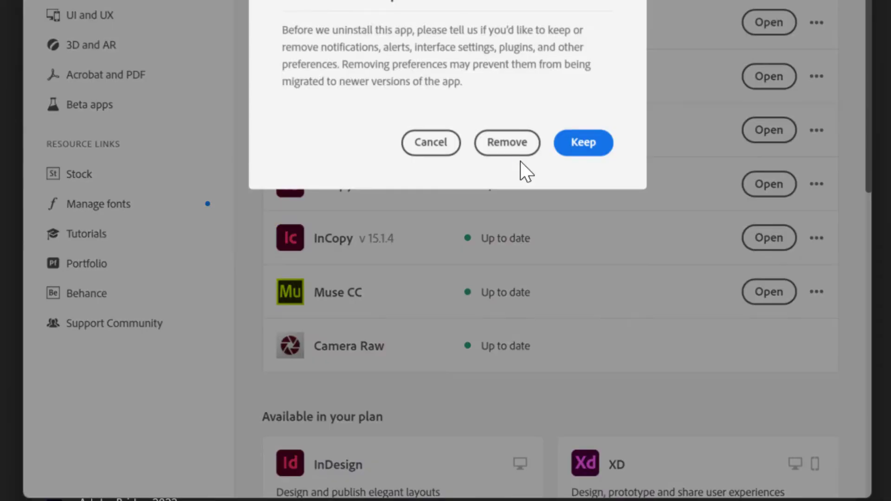
pyautogui.click(509, 143)
# - Uninstall InCopy v 16.4.2 and v 15.1.4, removing their preferences
pyautogui.click(816, 184)
pyautogui.click(751, 362)
pyautogui.click(511, 142)
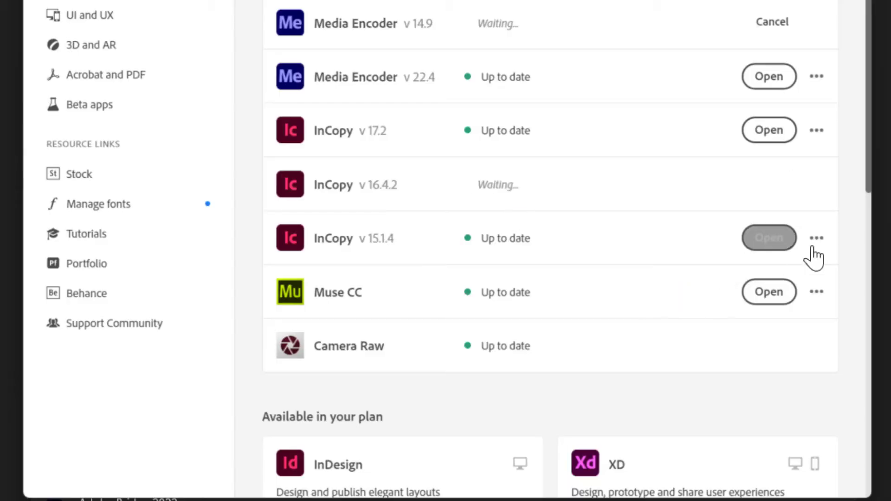
pyautogui.click(816, 238)
pyautogui.click(766, 398)
pyautogui.click(507, 142)
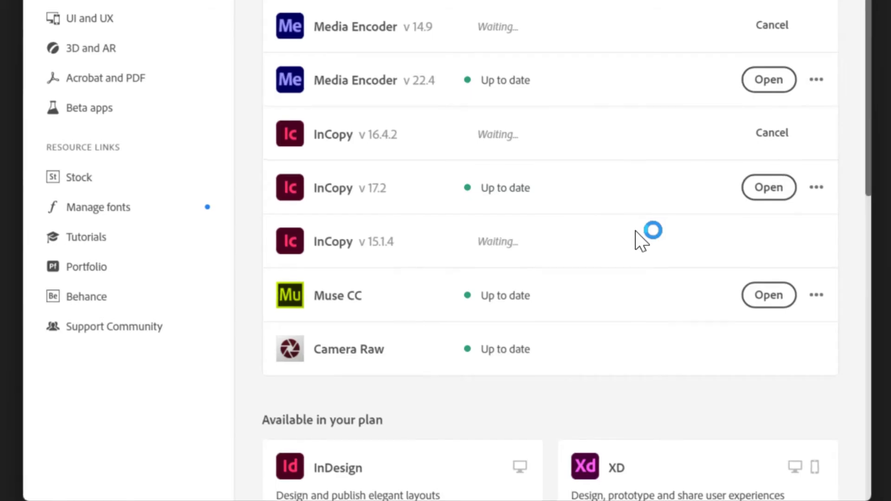
pyautogui.scroll(8, 635, 227)
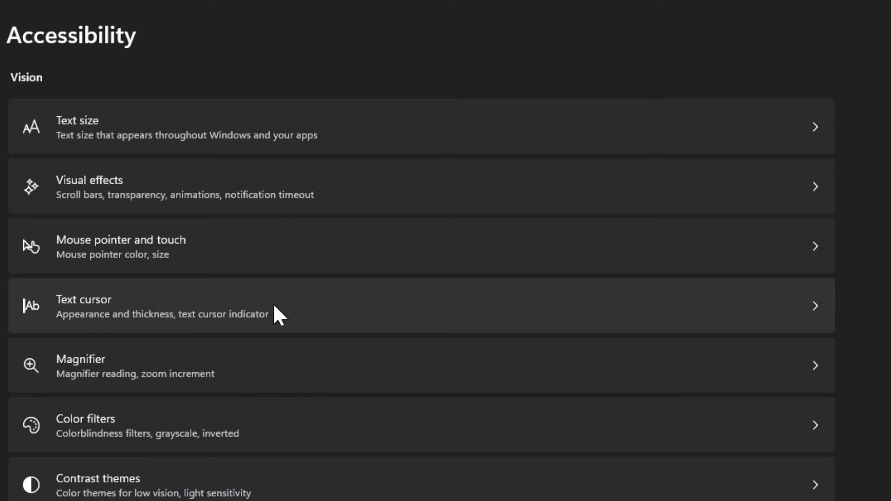
# - Switch to the Accessibility settings of Windows and turn on Always show scrollbars under Visual effects
pyautogui.scroll(-4, 319, 362)
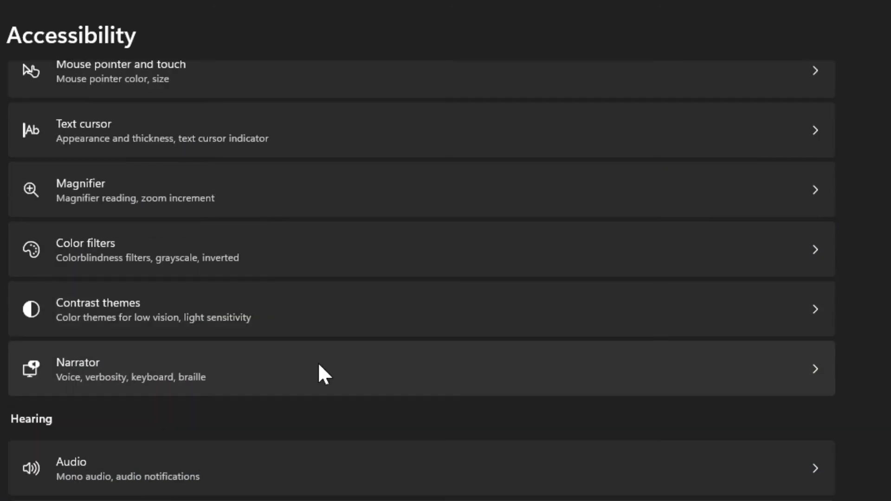
pyautogui.scroll(3, 318, 362)
pyautogui.click(354, 186)
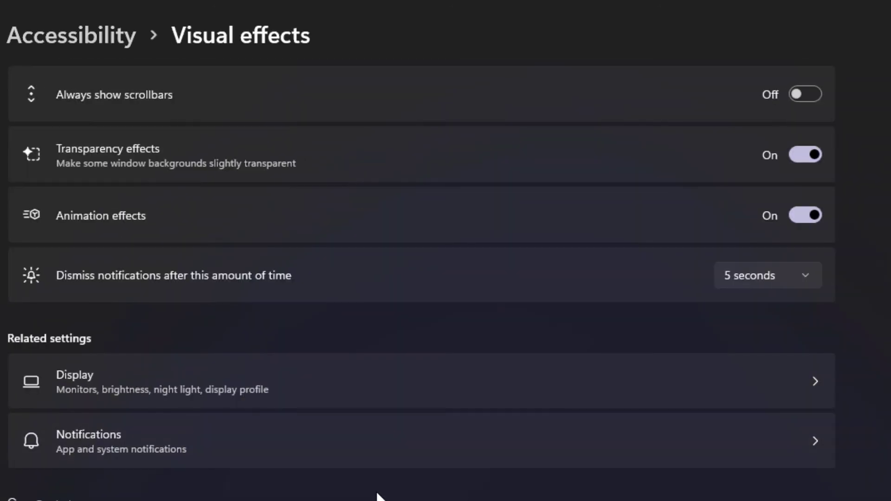
pyautogui.click(804, 95)
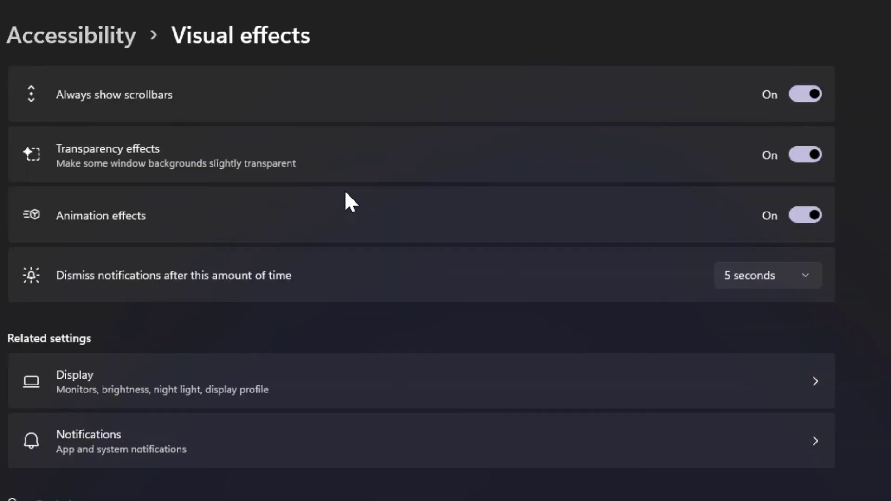
# - Turn off Transparency effects and Animation effects, and change how long notifications stay before being dismissed
pyautogui.click(797, 157)
pyautogui.click(813, 216)
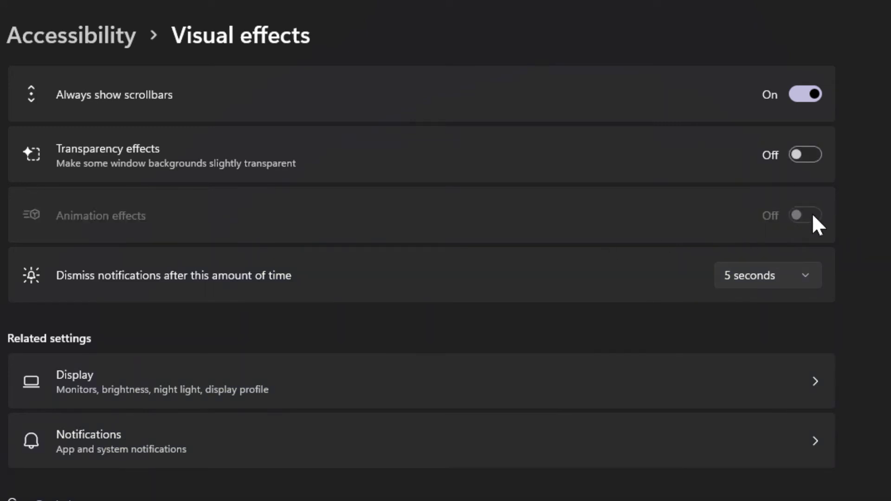
pyautogui.click(756, 284)
pyautogui.click(763, 398)
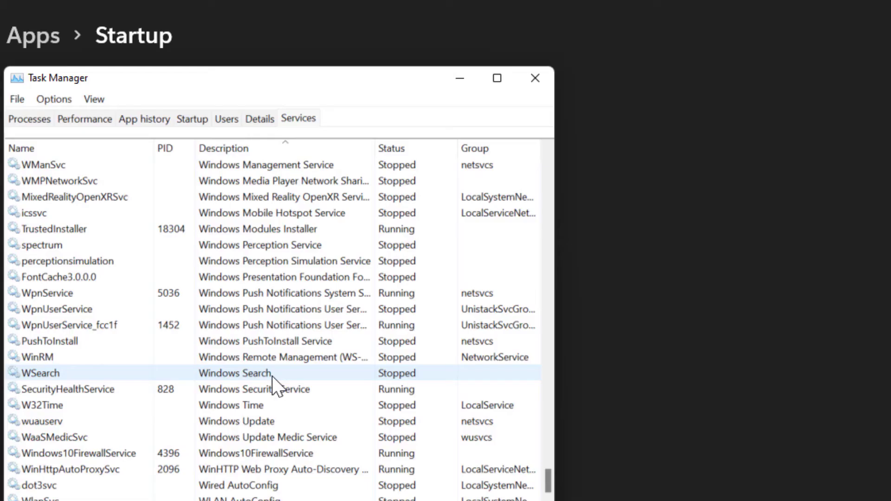
# - Switch to Task Manager's list of services, select the Windows Search service (WSearch) and open the Services console from it
pyautogui.click(272, 376)
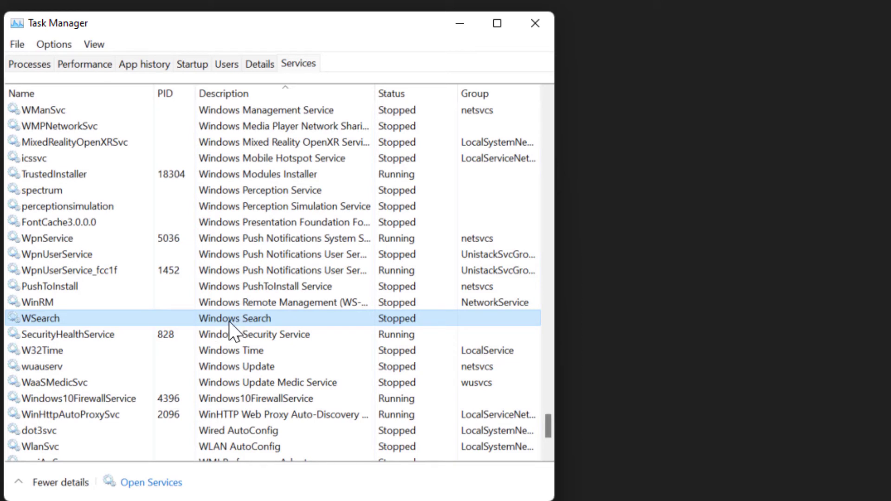
pyautogui.rightClick(229, 321)
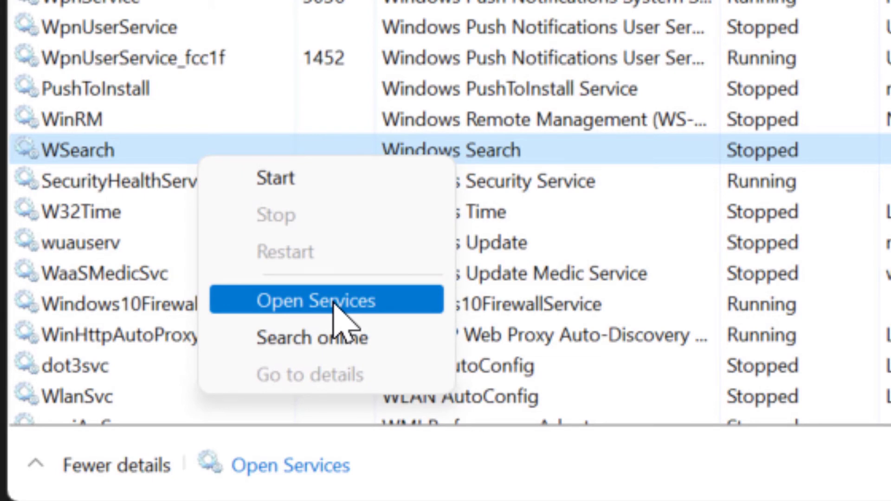
pyautogui.click(334, 316)
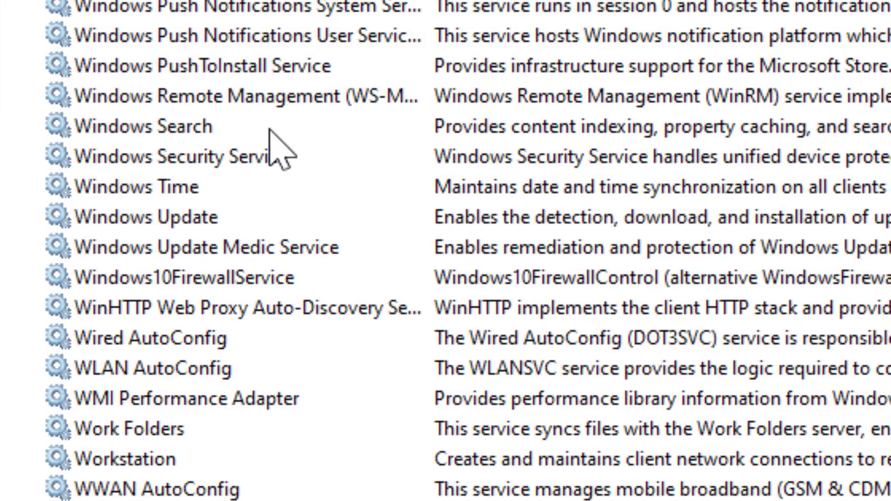
# - Open the properties of the Windows Search service and set its startup type to Disabled
pyautogui.click(71, 126)
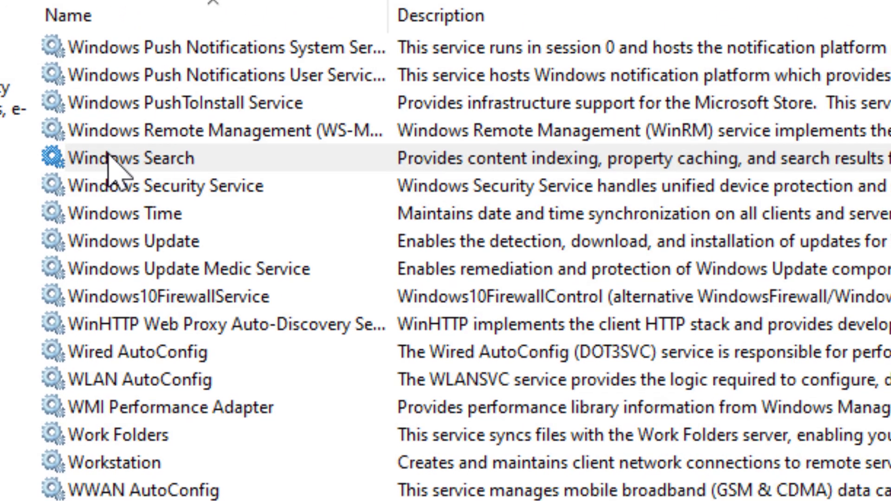
pyautogui.doubleClick(119, 126)
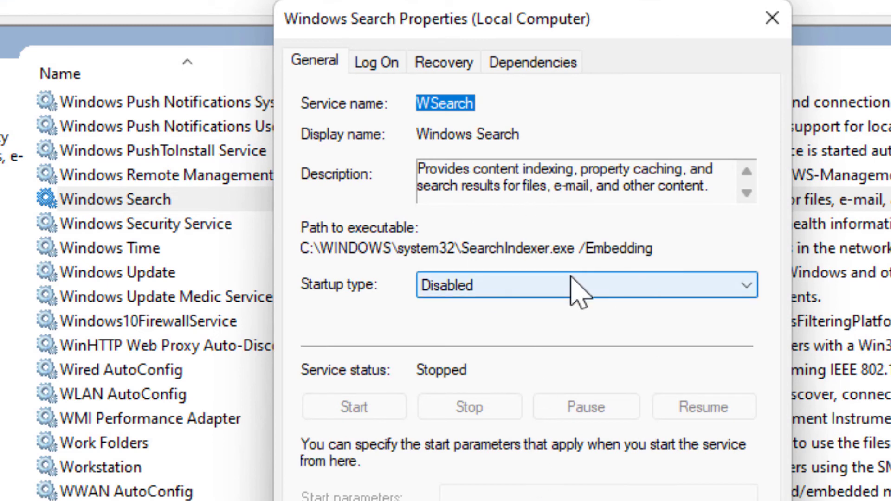
pyautogui.click(745, 285)
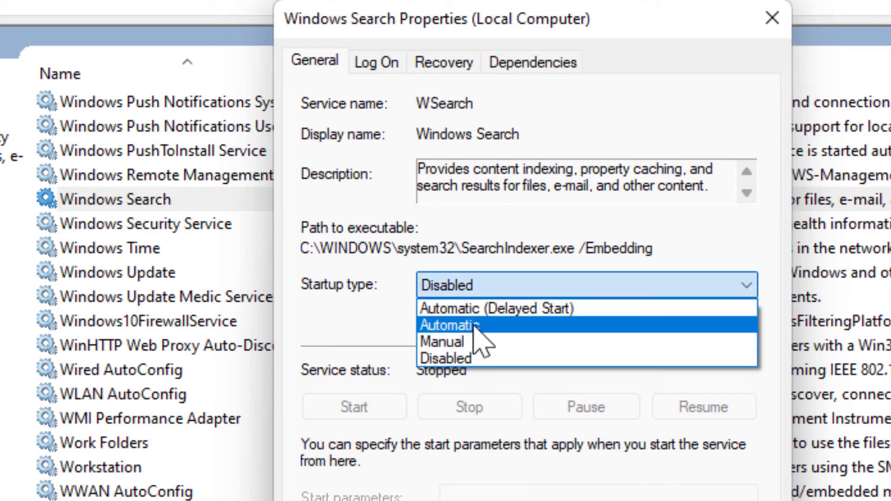
pyautogui.click(434, 359)
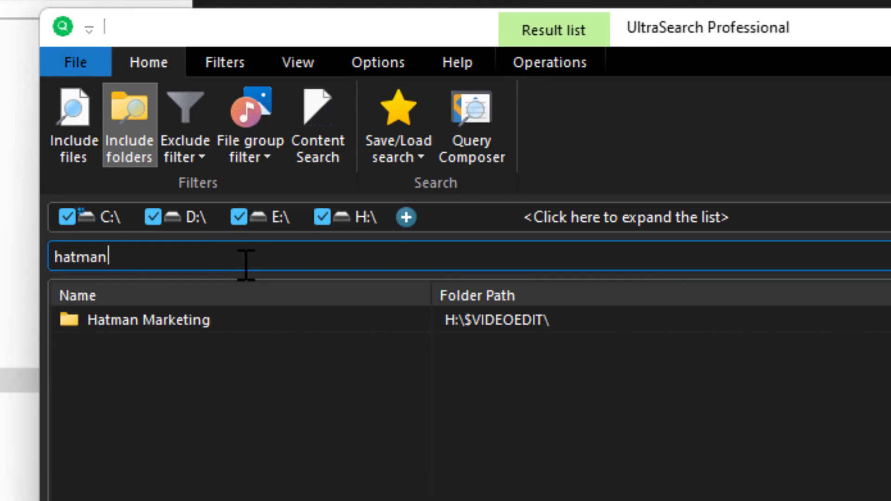
# - Switch to UltraSearch Professional and change the folder search term to "hat man" by inserting a space
pyautogui.press('Left')
pyautogui.press('Left')
pyautogui.press('Left')
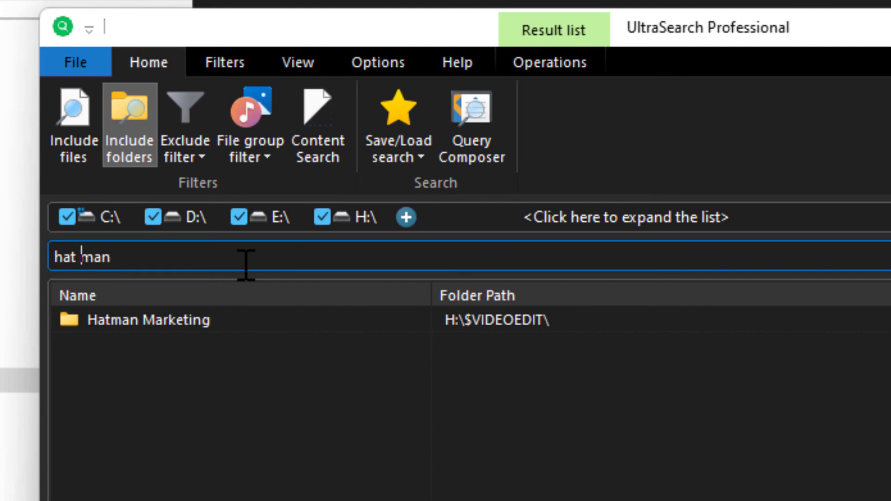